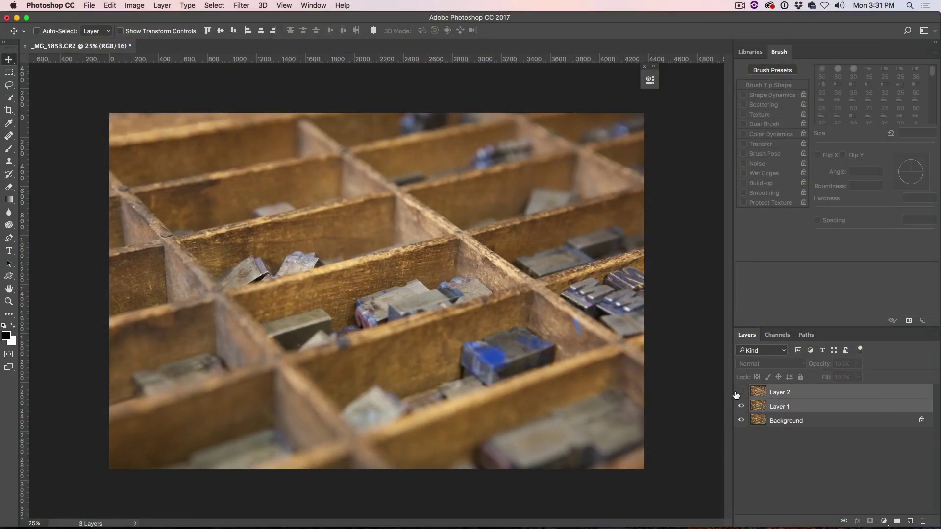
# - Toggle Layer 2's visibility to compare sharpness, then select all three layers including Background
pyautogui.click(740, 392)
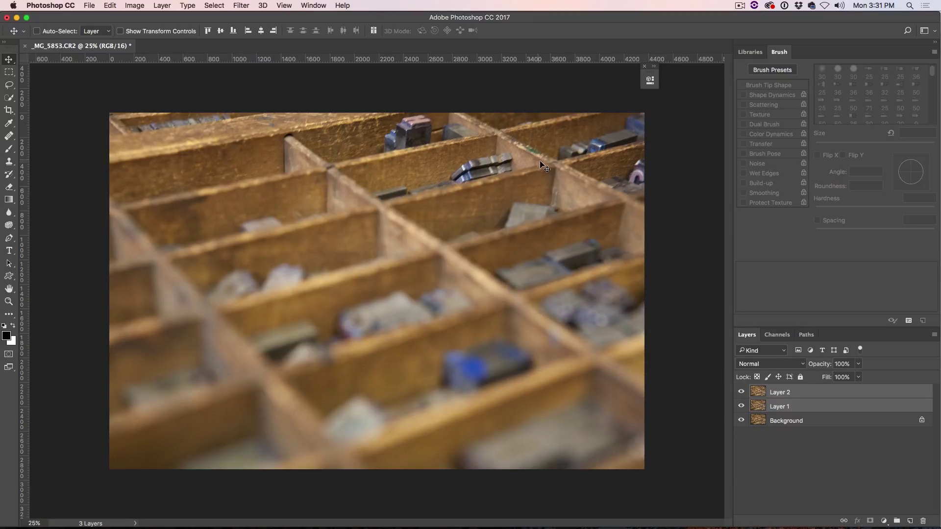
pyautogui.click(741, 390)
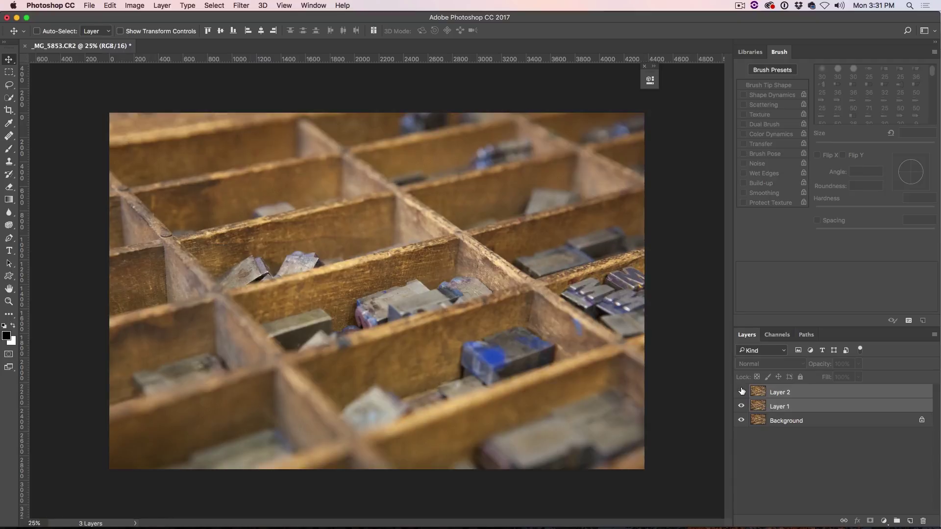
pyautogui.click(741, 391)
pyautogui.click(741, 391)
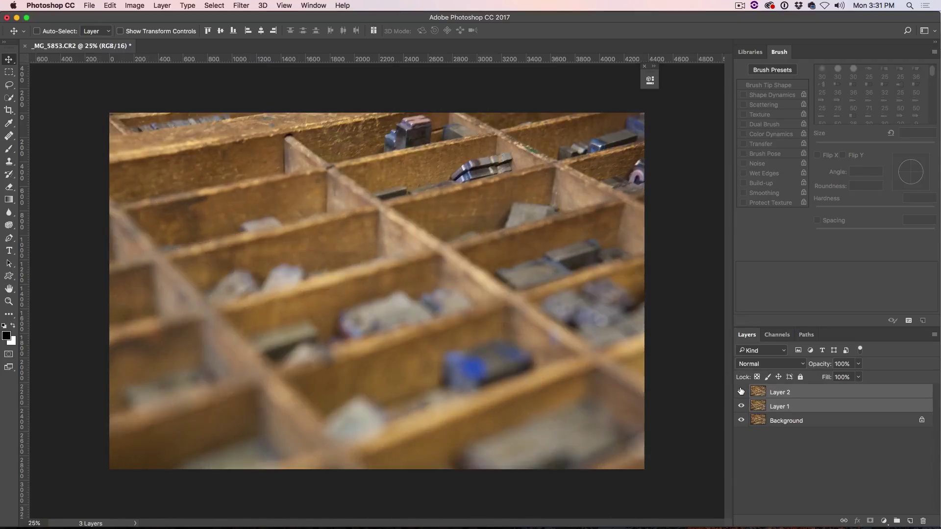
pyautogui.keyDown('shift'); pyautogui.click(789, 421); pyautogui.keyUp('shift')
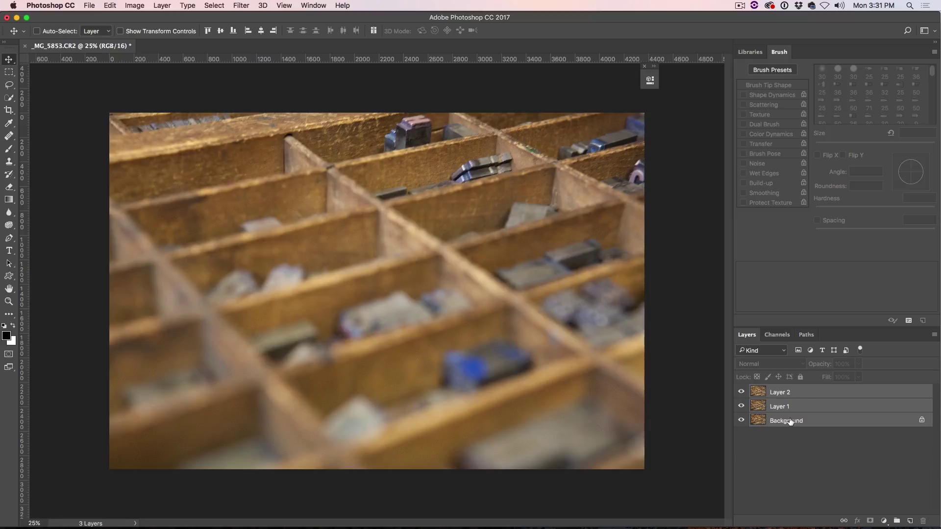
pyautogui.click(128, 5)
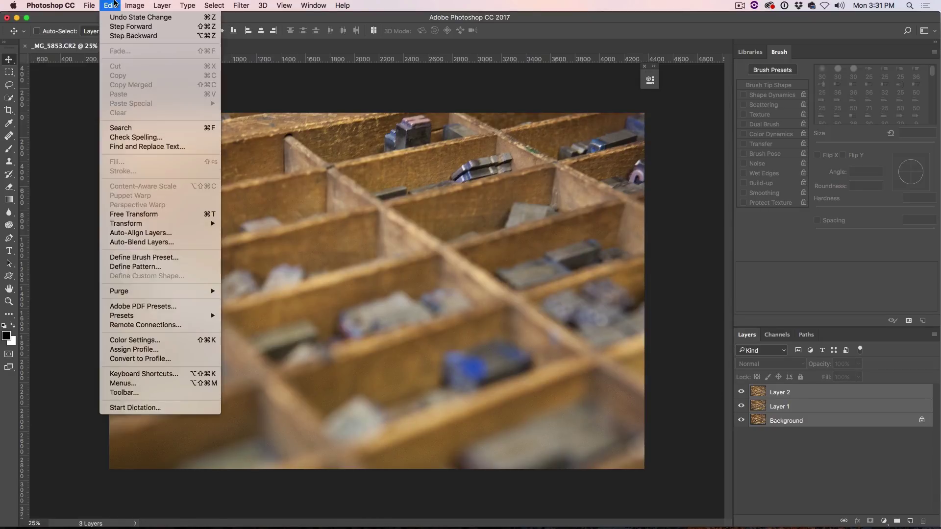
# - Auto-align the three photo layers using Auto projection
pyautogui.click(146, 233)
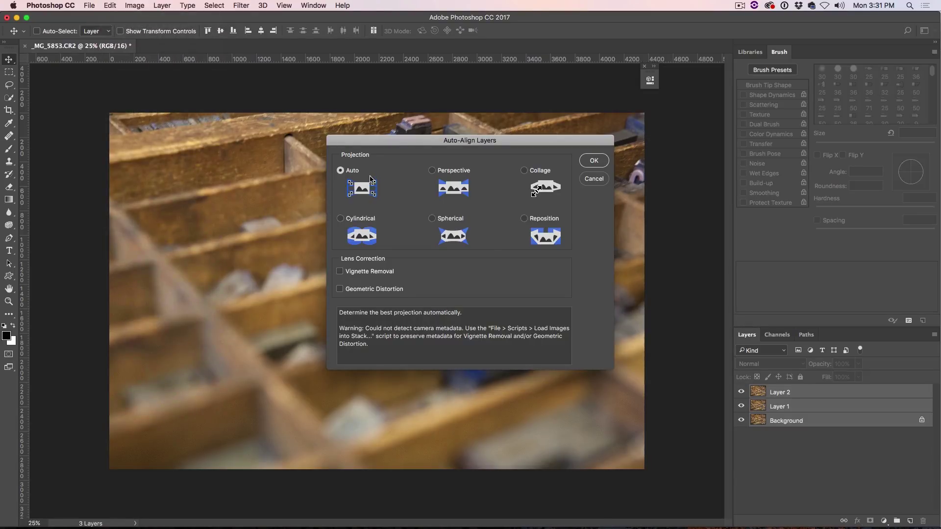
pyautogui.click(593, 164)
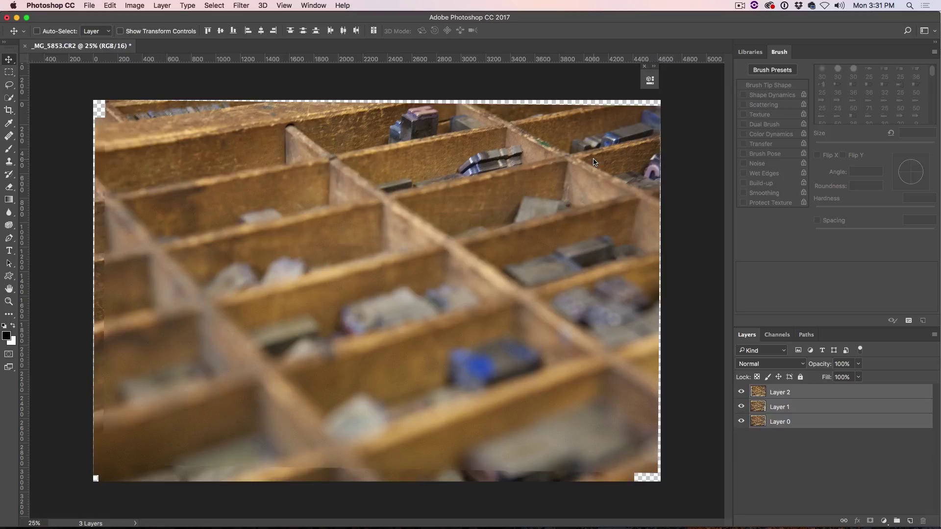
pyautogui.click(741, 393)
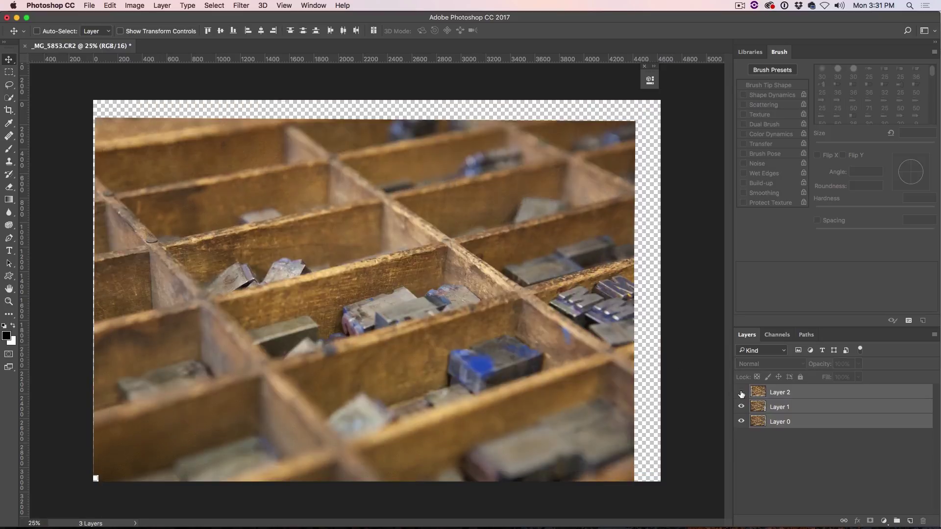
pyautogui.click(740, 393)
pyautogui.click(741, 392)
pyautogui.click(741, 407)
pyautogui.click(741, 392)
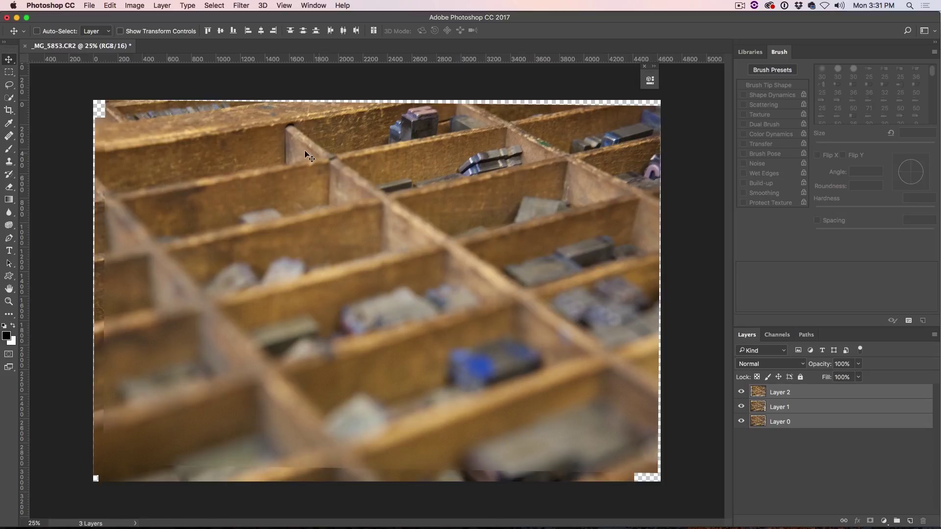
pyautogui.click(111, 5)
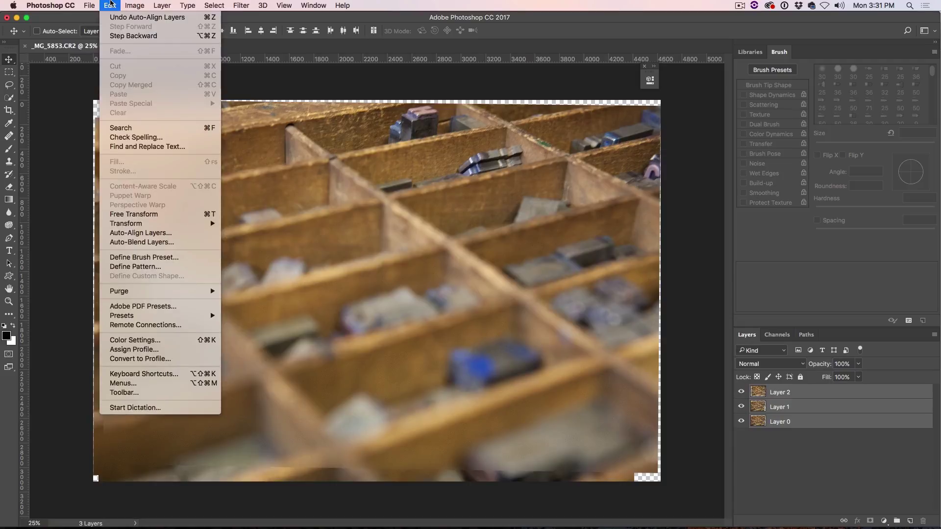
# - Auto-blend the layers as Stack Images with Seamless Tones and Colors
pyautogui.click(131, 242)
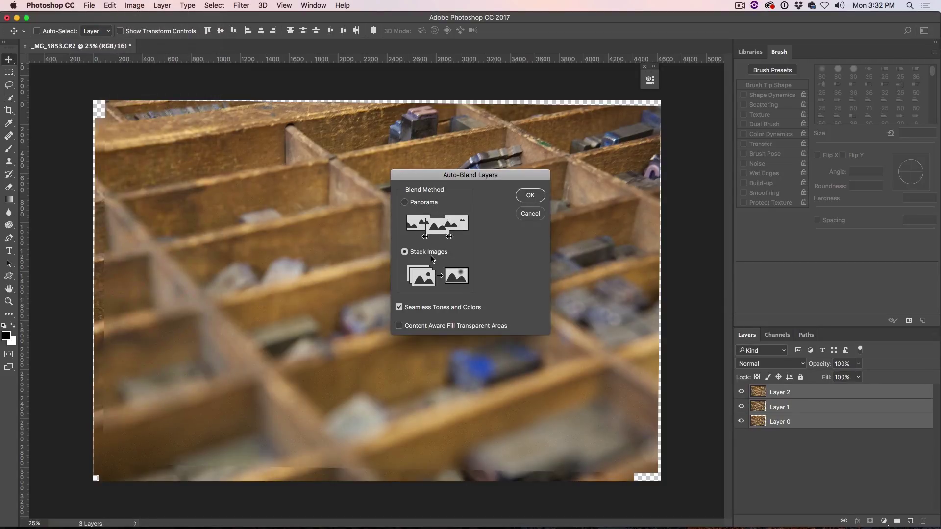
pyautogui.click(538, 197)
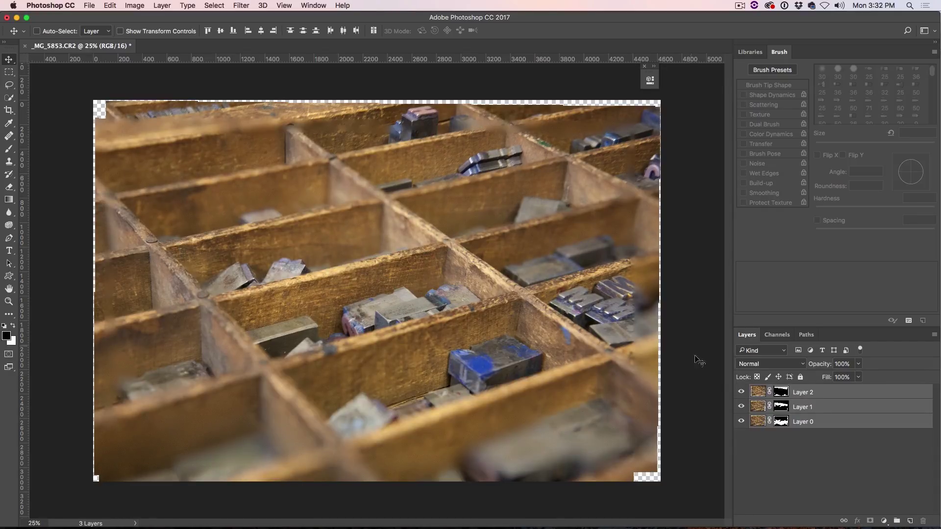
pyautogui.click(741, 392)
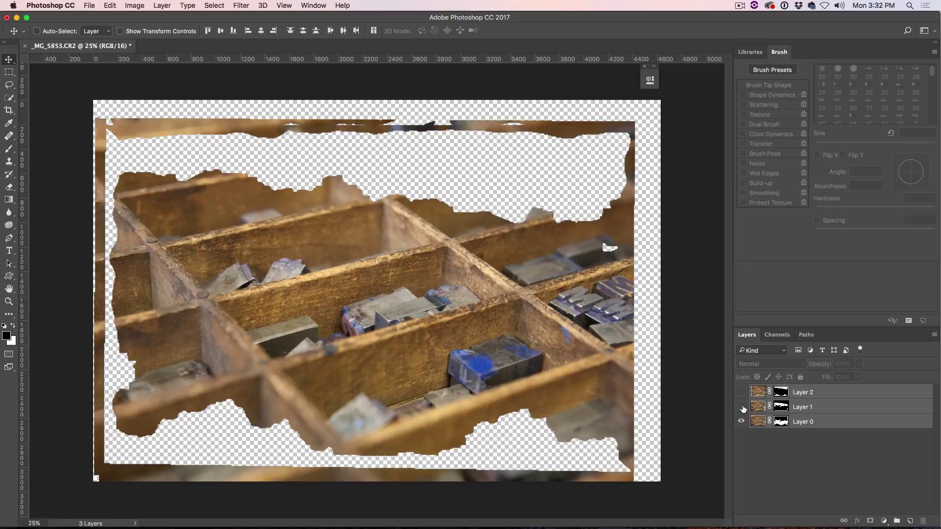
pyautogui.click(742, 406)
pyautogui.click(741, 392)
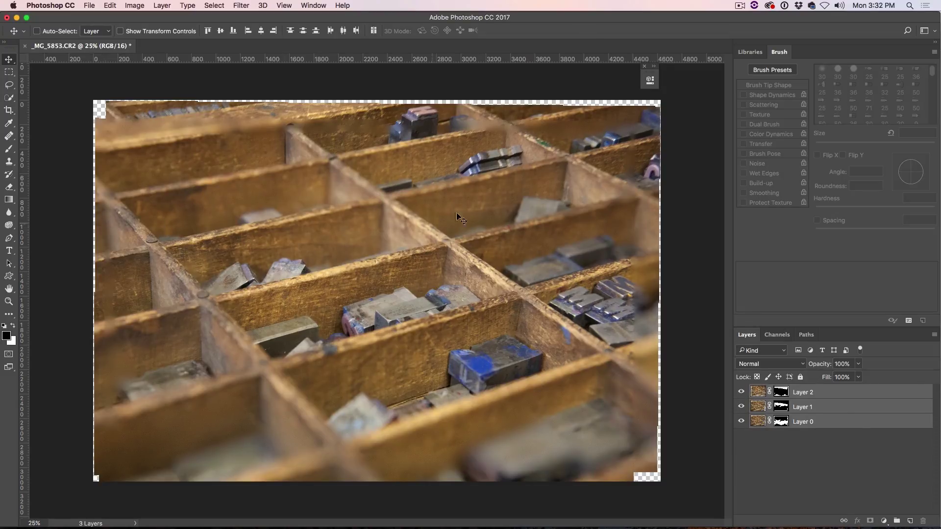
pyautogui.click(9, 110)
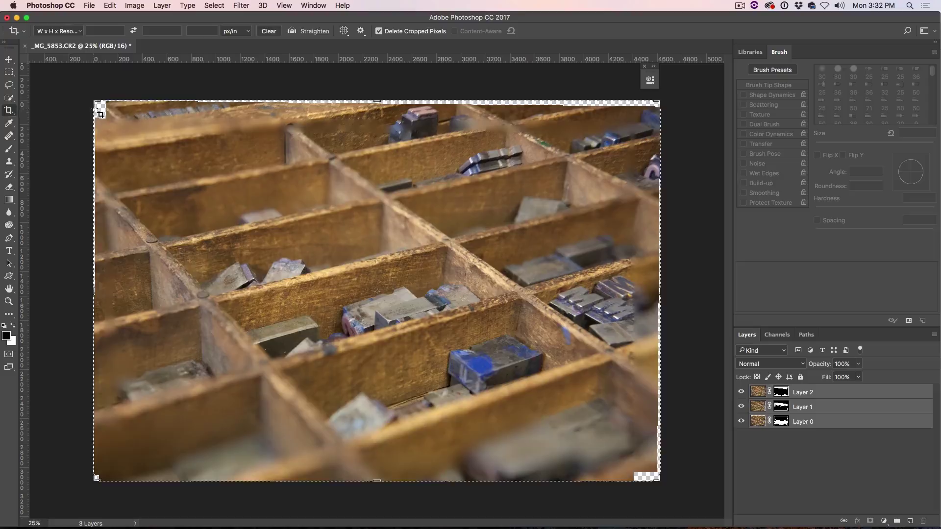
# - Crop the image inward past the transparent alignment edges and commit the crop
pyautogui.moveTo(96, 104); pyautogui.dragTo(116, 123)
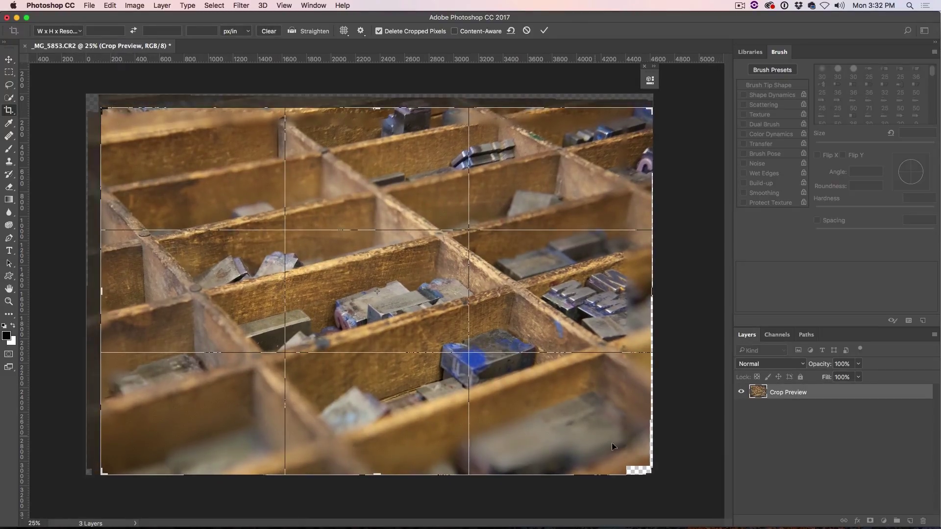
pyautogui.moveTo(653, 476); pyautogui.dragTo(644, 461)
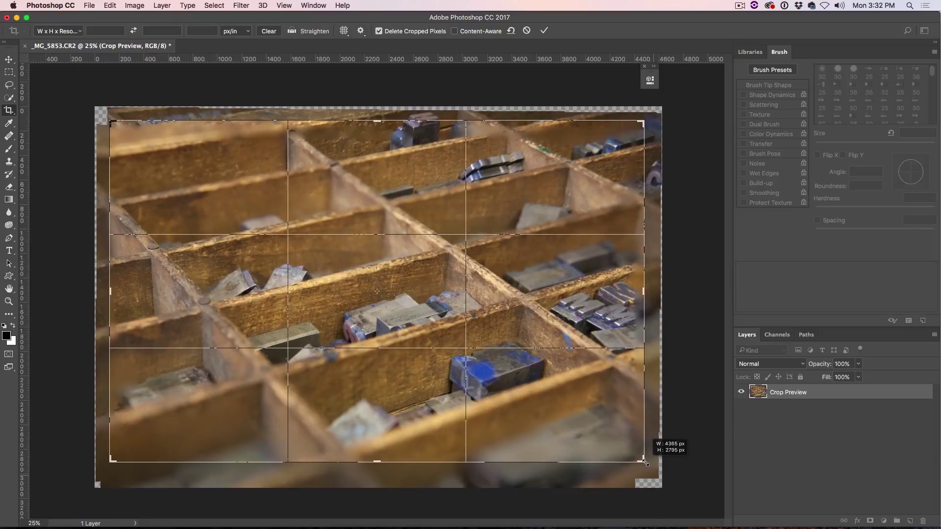
pyautogui.press('Return')
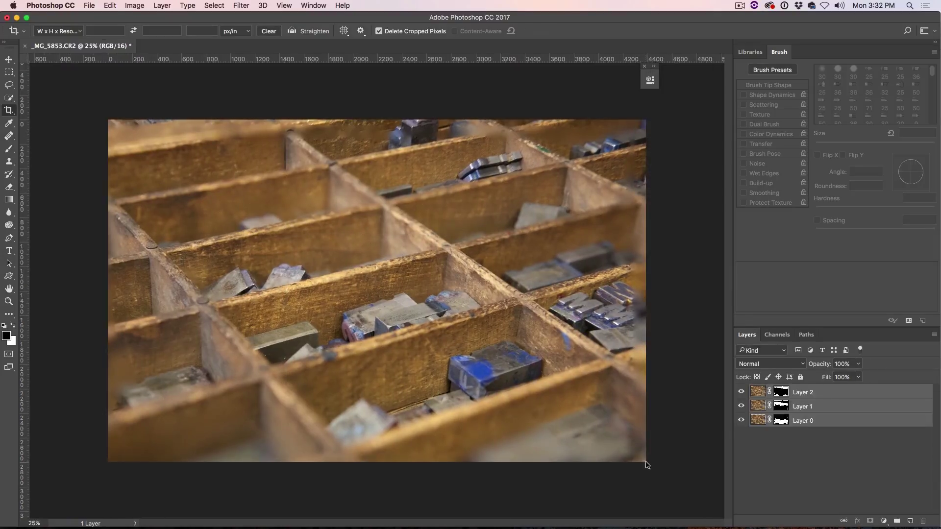
pyautogui.press('v')
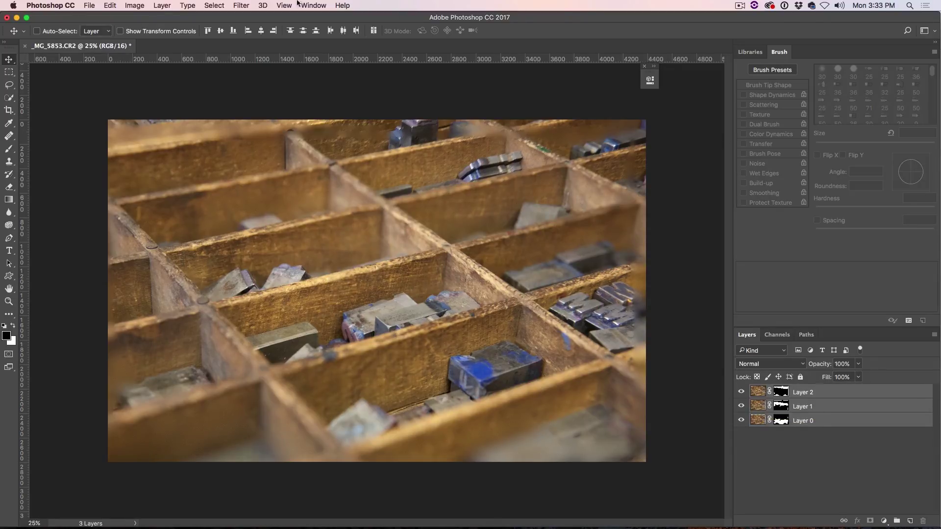
# - Convert the three blended layers into one smart object with Convert for Smart Filters
pyautogui.click(240, 4)
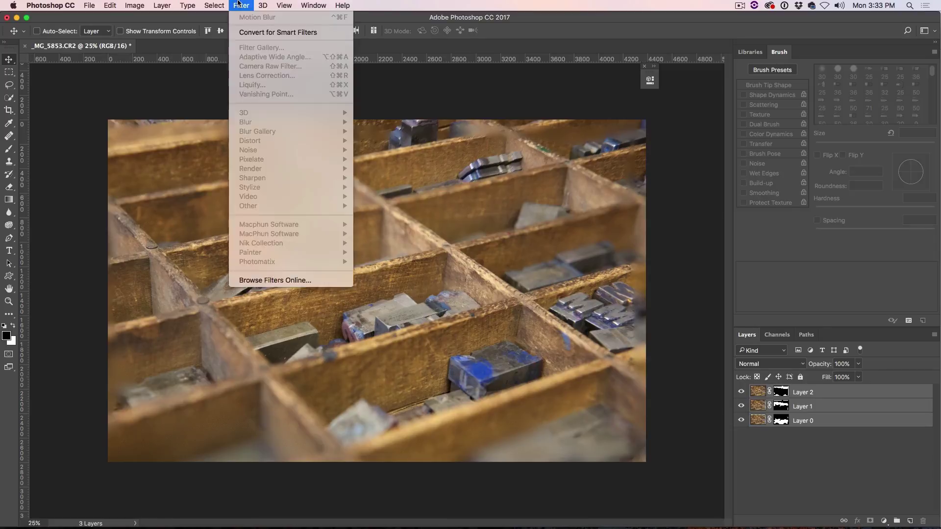
pyautogui.click(245, 32)
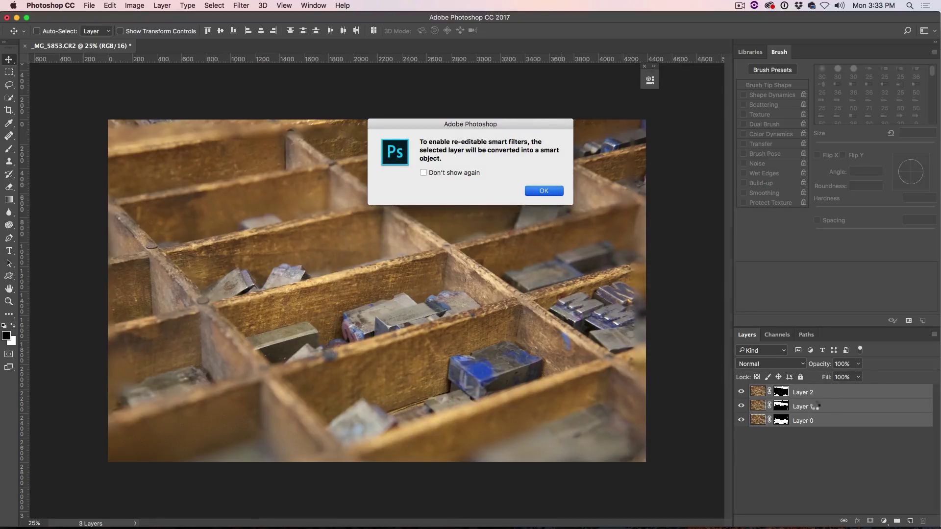
pyautogui.press('Return')
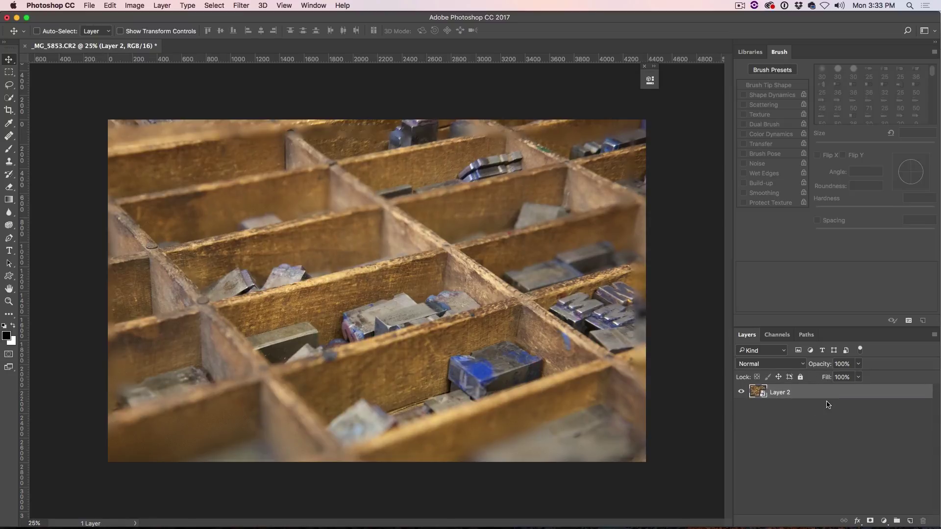
pyautogui.click(243, 5)
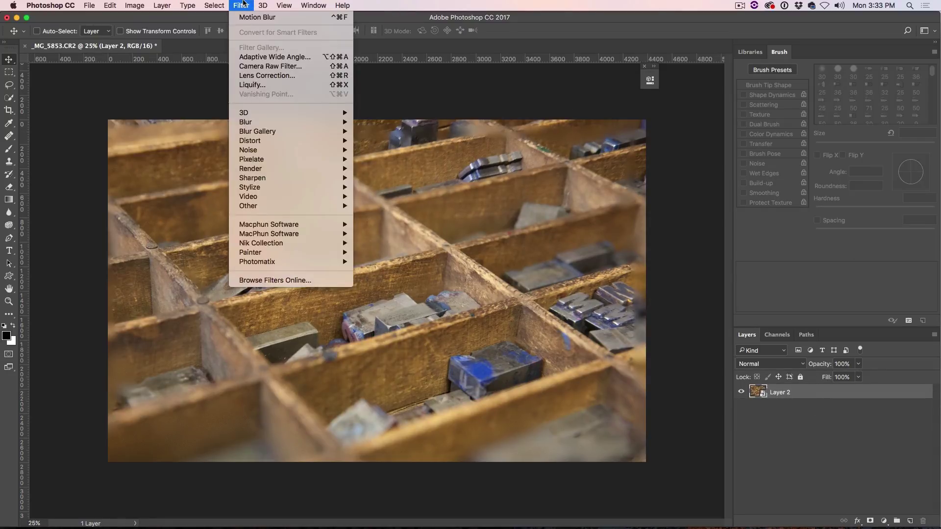
# - In Camera Raw, set Highlights -58, Whites +24, Contrast +25, add clarity, lower vibrance
pyautogui.click(250, 67)
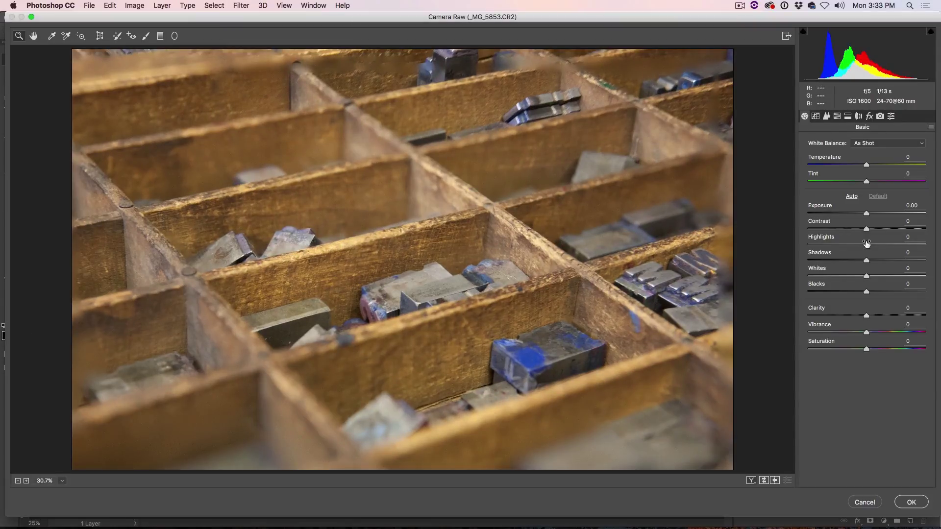
pyautogui.moveTo(866, 245)
pyautogui.mouseDown()
pyautogui.moveTo(832, 244)
pyautogui.moveTo(883, 258)
pyautogui.mouseUp()
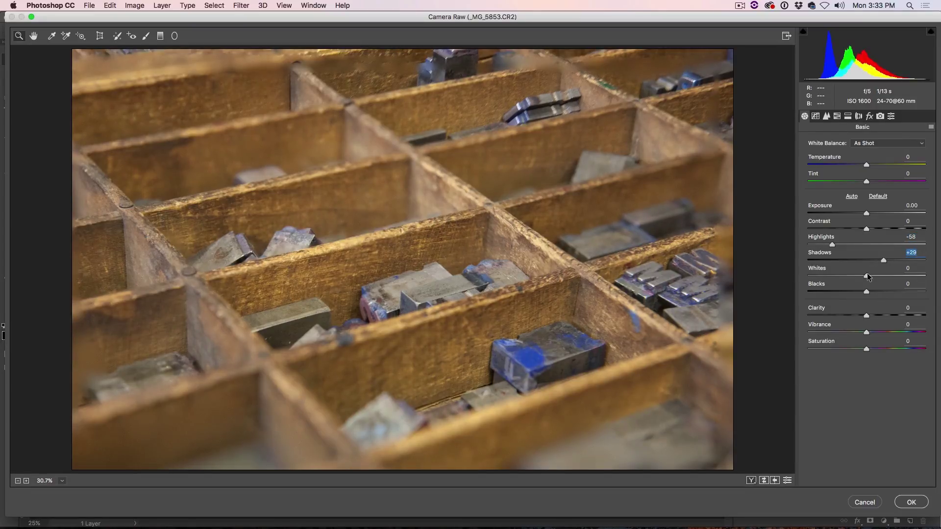
pyautogui.moveTo(867, 273)
pyautogui.mouseDown()
pyautogui.moveTo(880, 273)
pyautogui.moveTo(836, 290)
pyautogui.mouseUp()
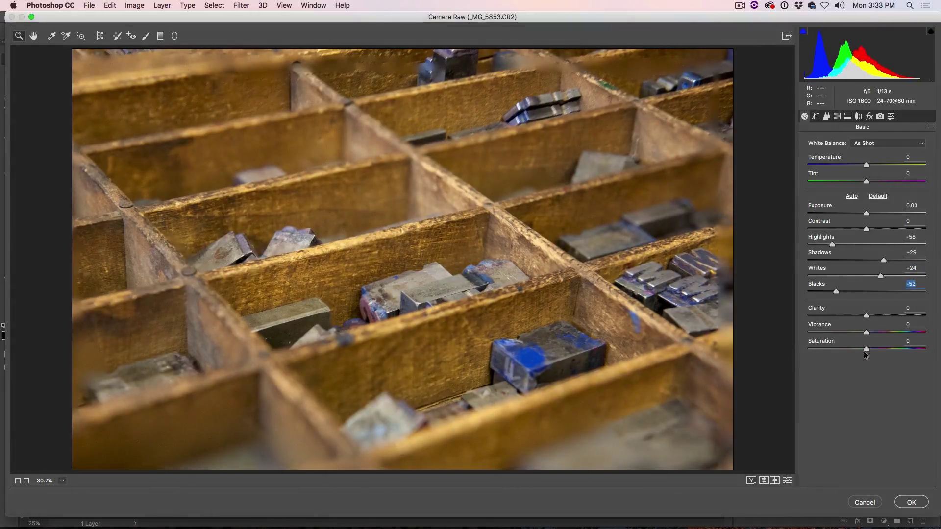
pyautogui.moveTo(870, 314)
pyautogui.mouseDown()
pyautogui.moveTo(888, 315)
pyautogui.moveTo(856, 330)
pyautogui.mouseUp()
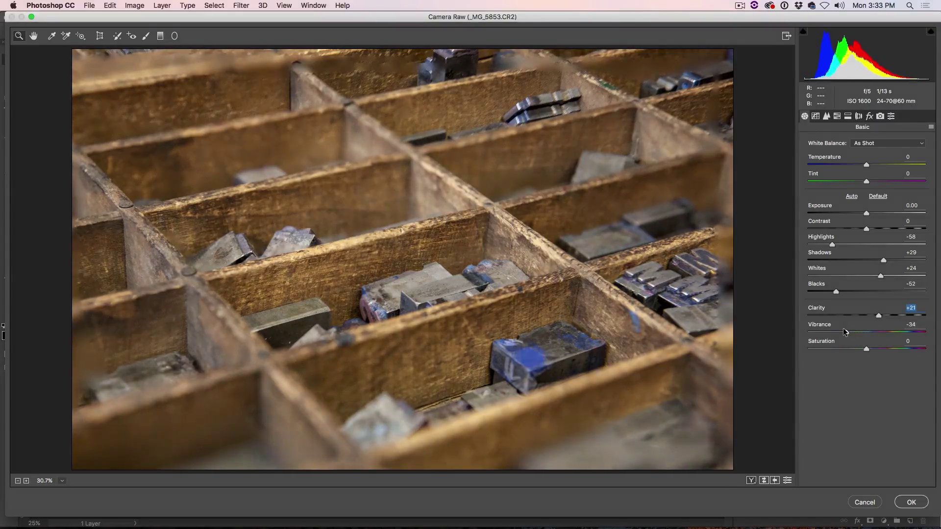
pyautogui.moveTo(858, 333); pyautogui.dragTo(856, 332)
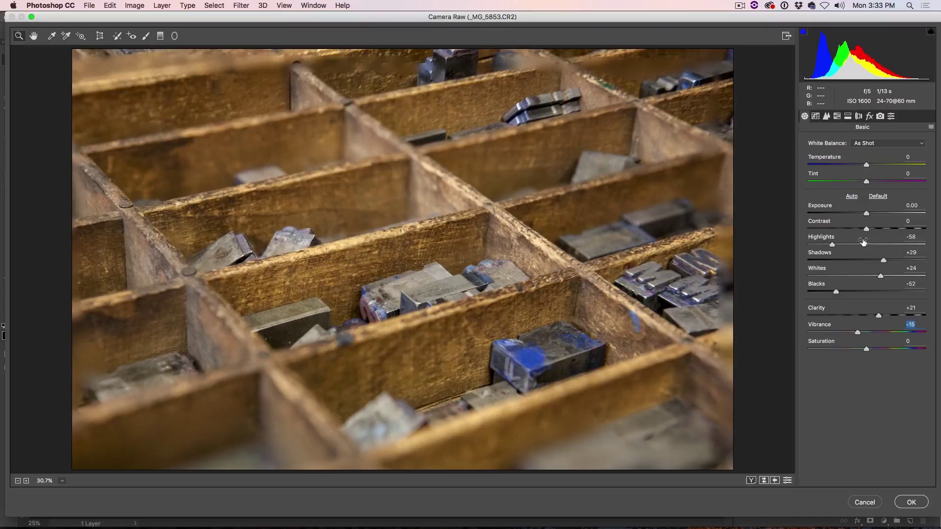
pyautogui.moveTo(865, 229); pyautogui.dragTo(880, 228)
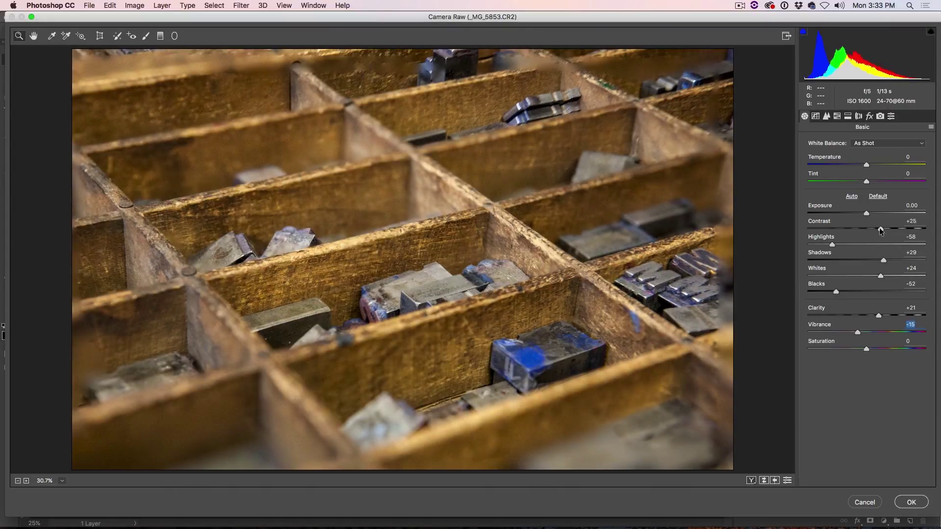
pyautogui.click(859, 116)
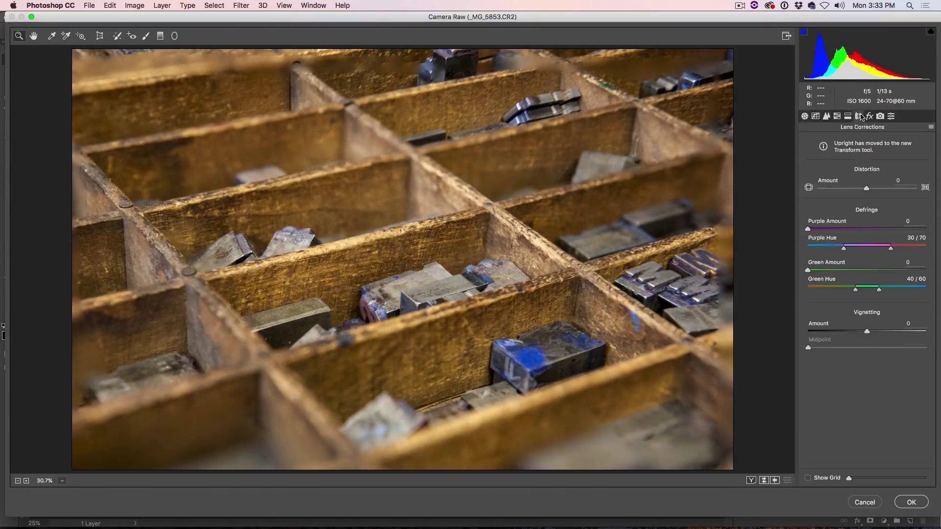
# - Set Post Crop Vignetting Amount to -38 and apply the Camera Raw filter
pyautogui.click(868, 117)
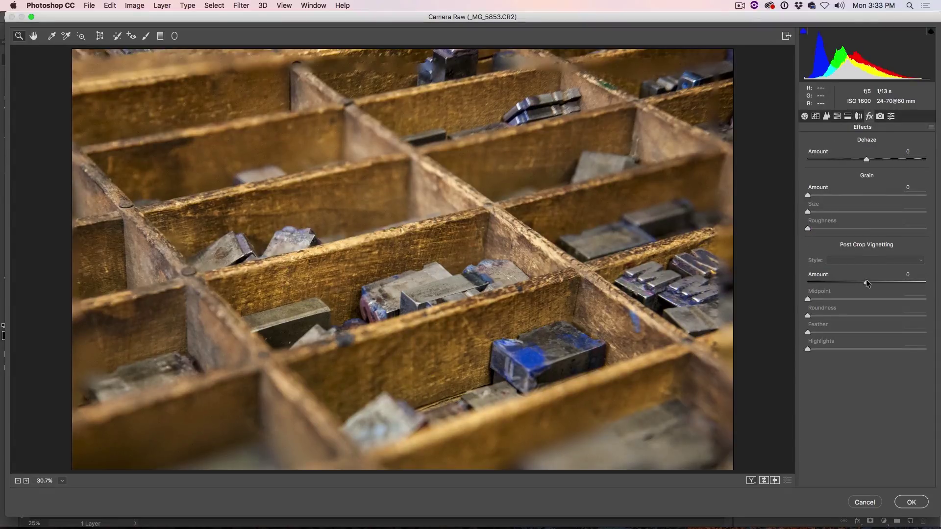
pyautogui.moveTo(865, 281); pyautogui.dragTo(843, 280)
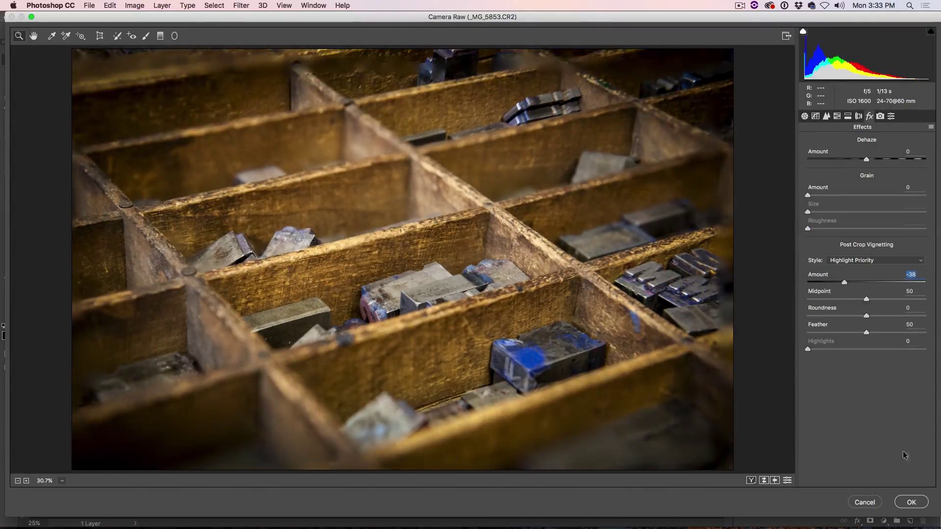
pyautogui.click(911, 503)
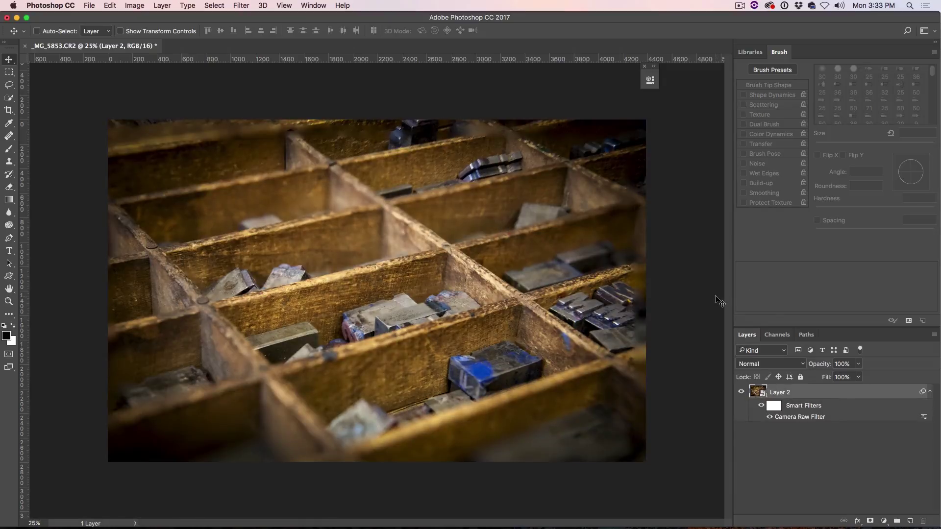